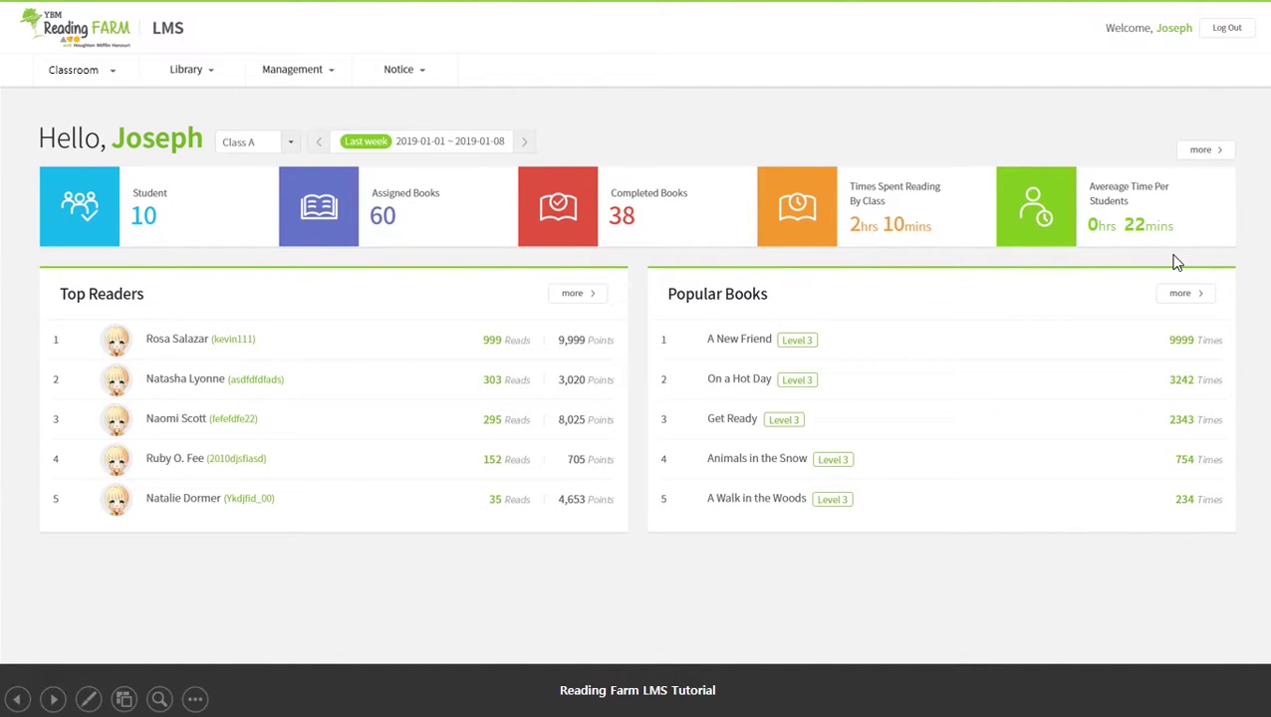
Look at the dashboard's class choices and open the Classroom student list
left_click(290, 145)
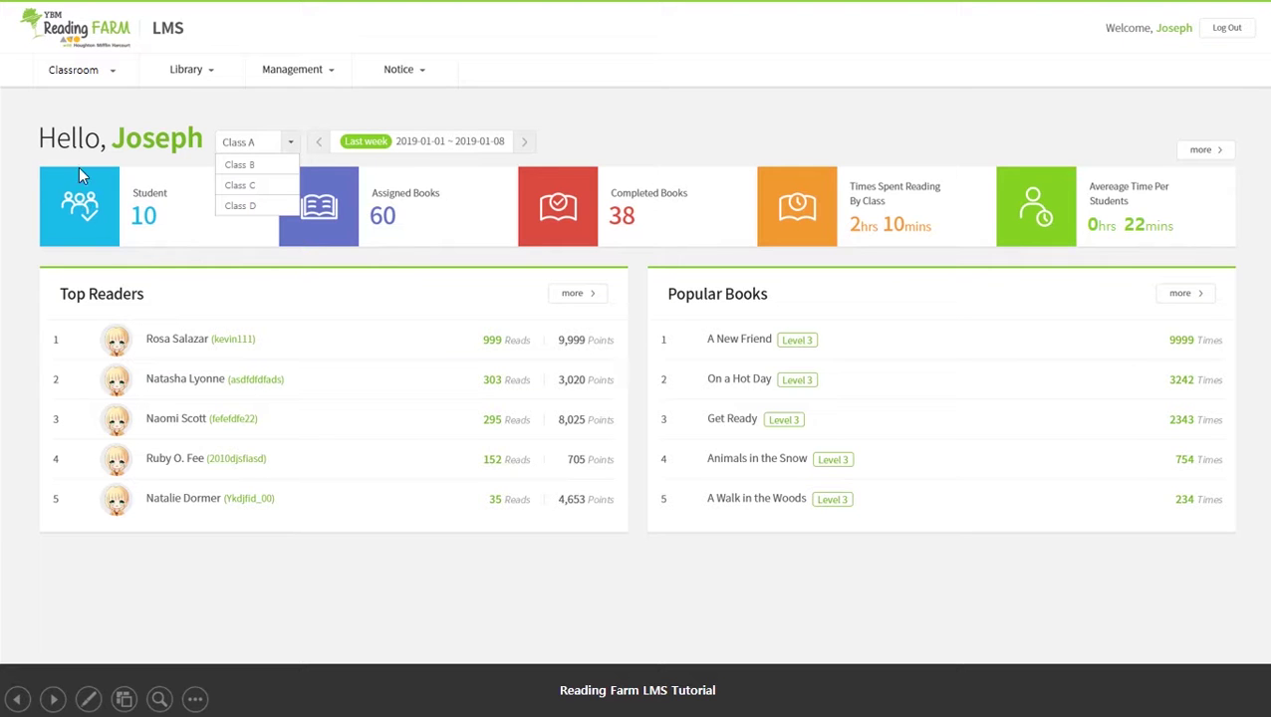
left_click(106, 77)
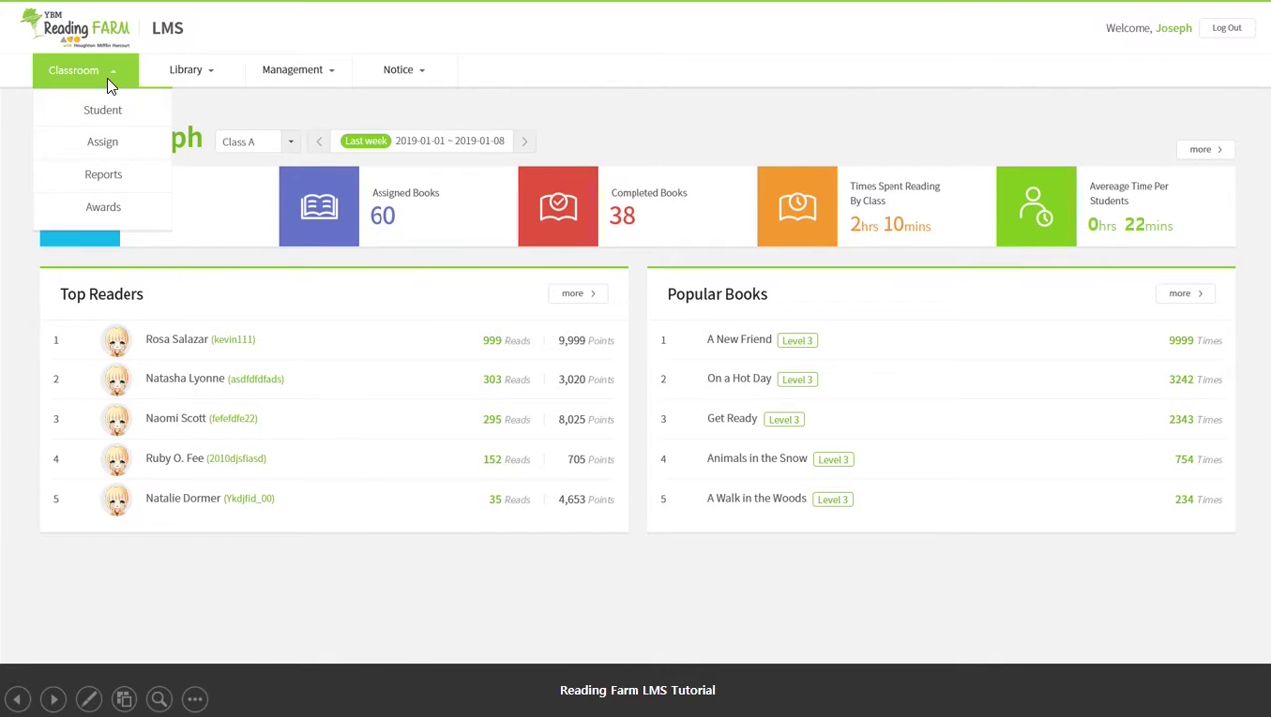
left_click(104, 111)
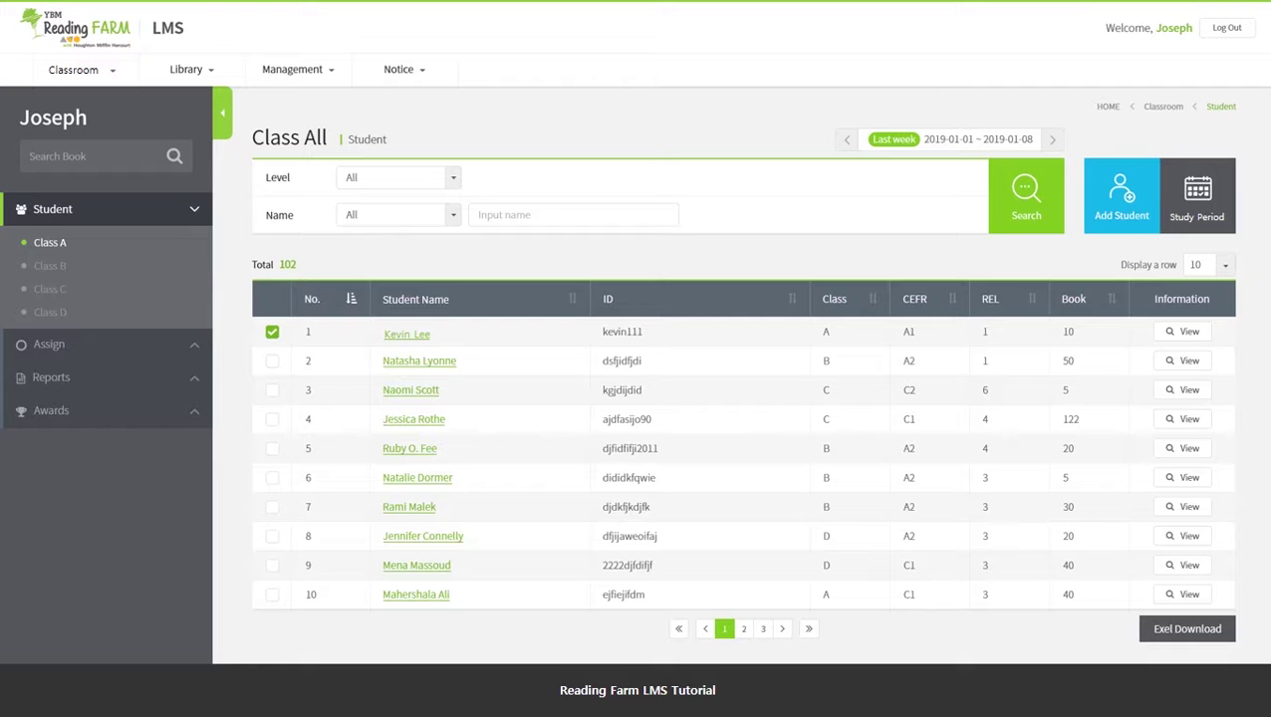
View the Add Student form with its upload option and the study period calendar for the student list
left_click(1125, 200)
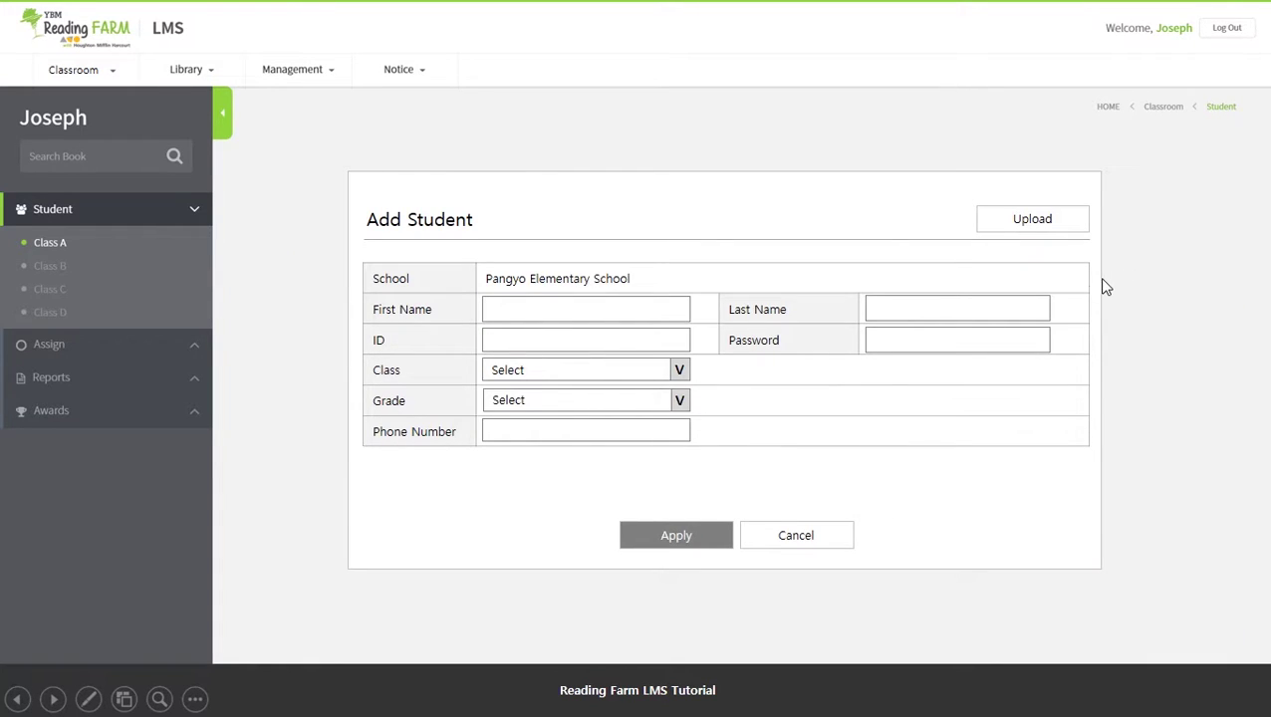
left_click(1058, 225)
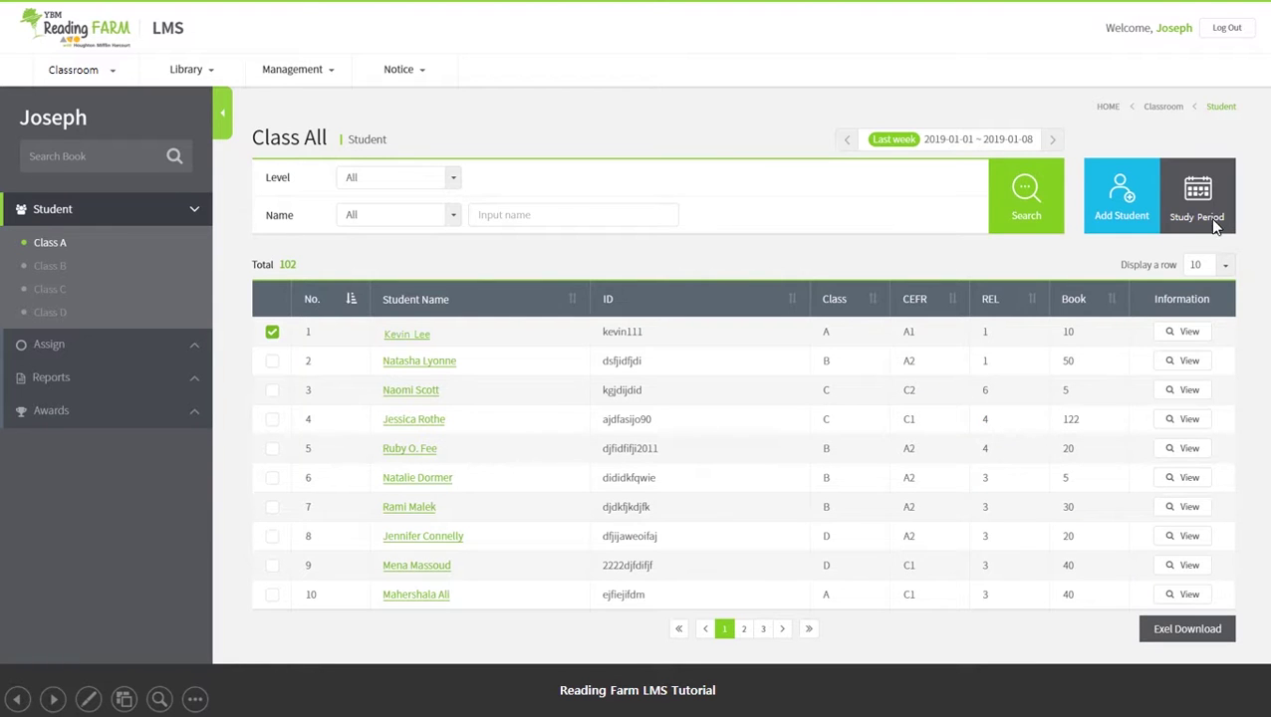
left_click(1207, 237)
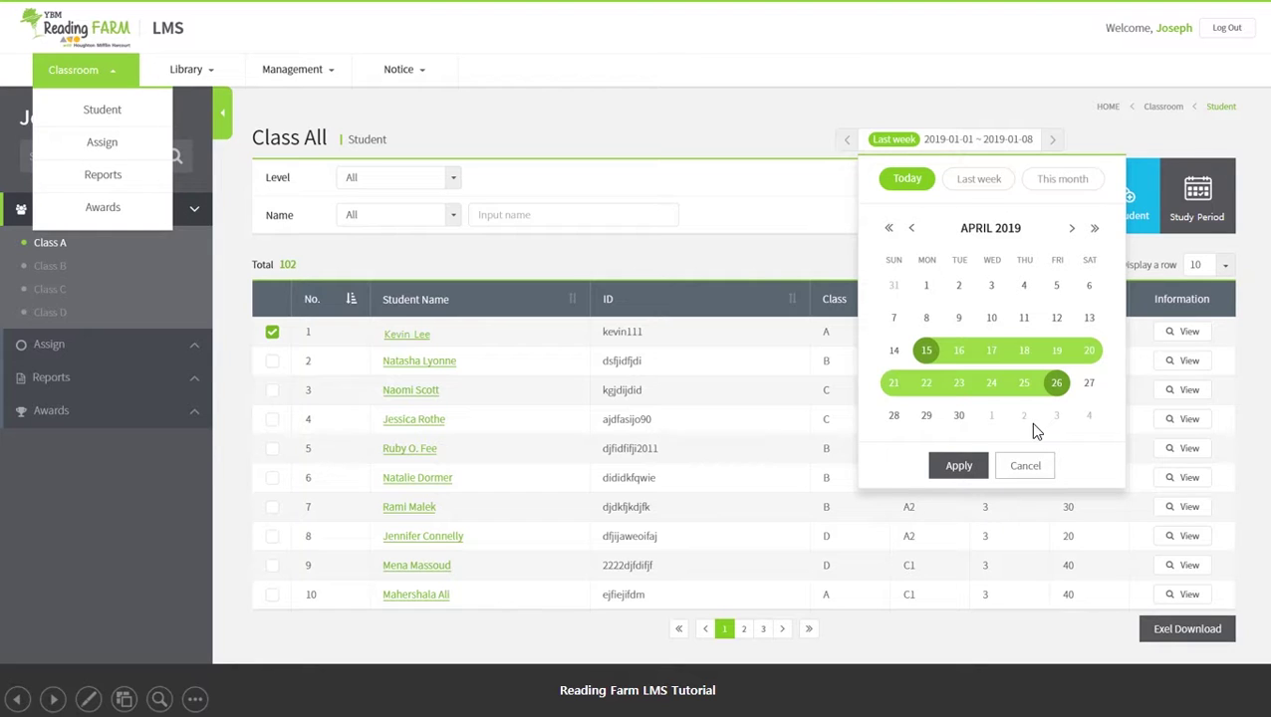
left_click(808, 518)
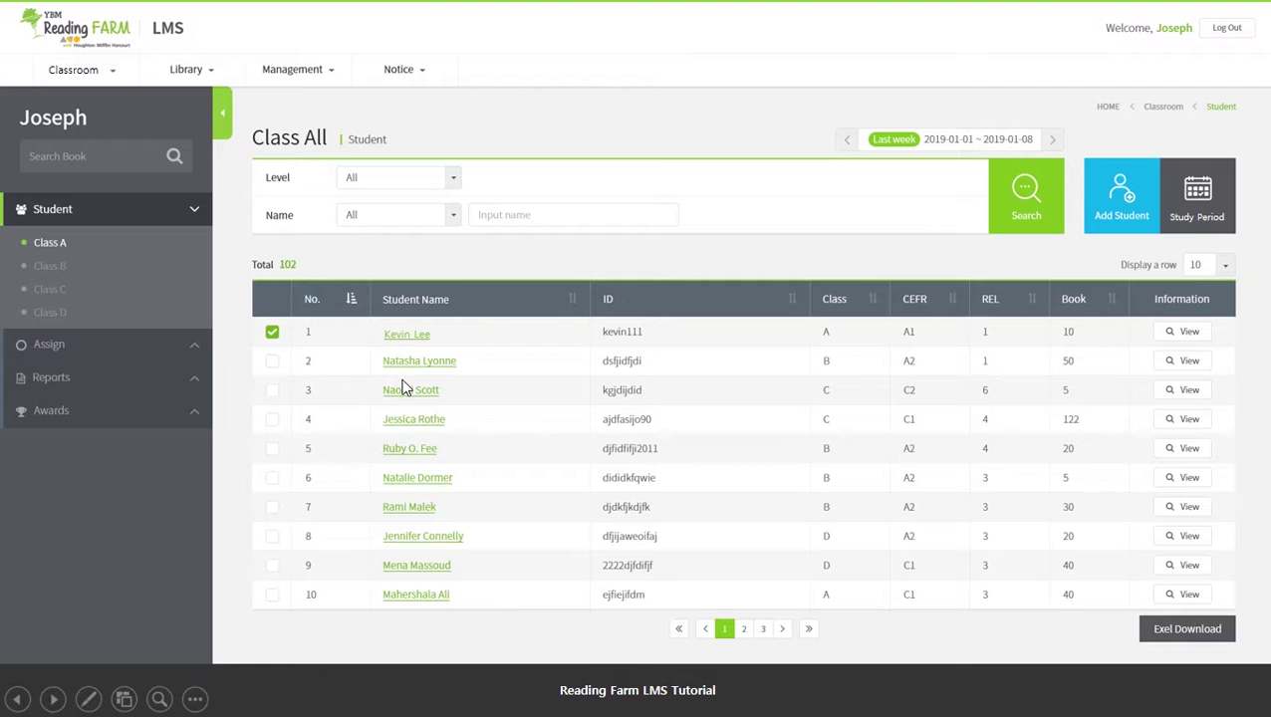
Open the first listed student's reading record and view its date range calendar
left_click(408, 336)
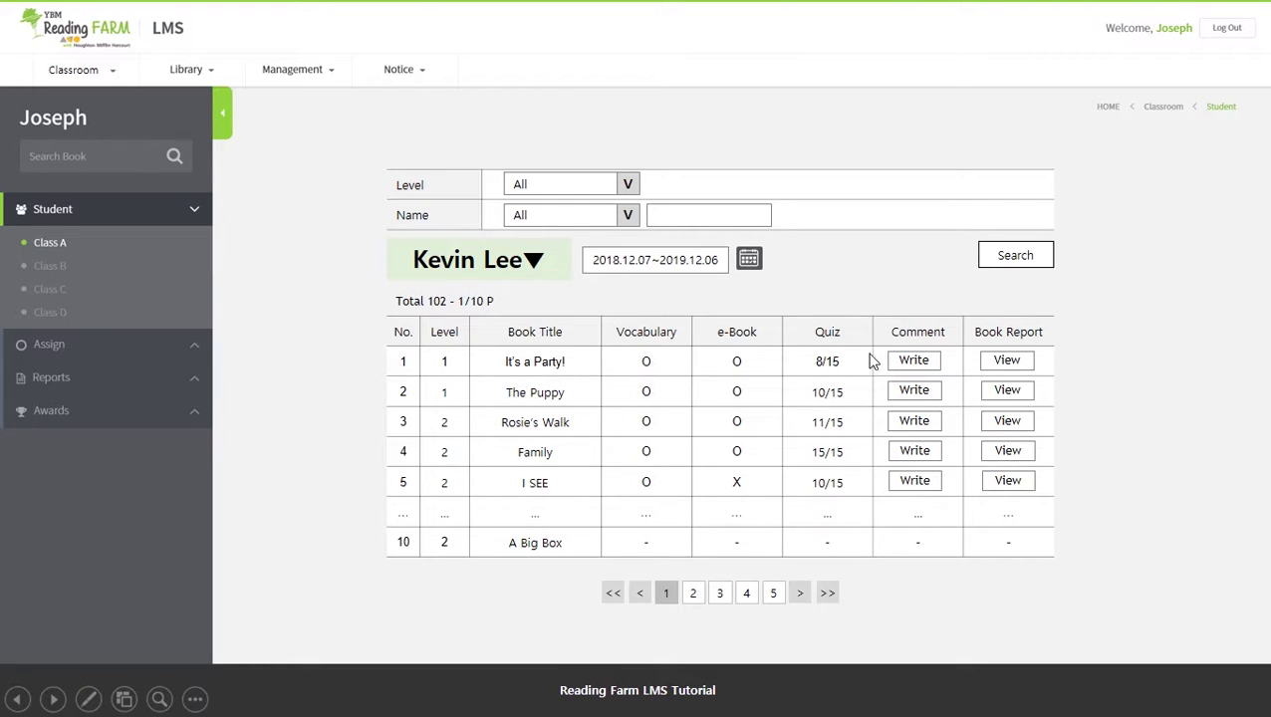
left_click(749, 261)
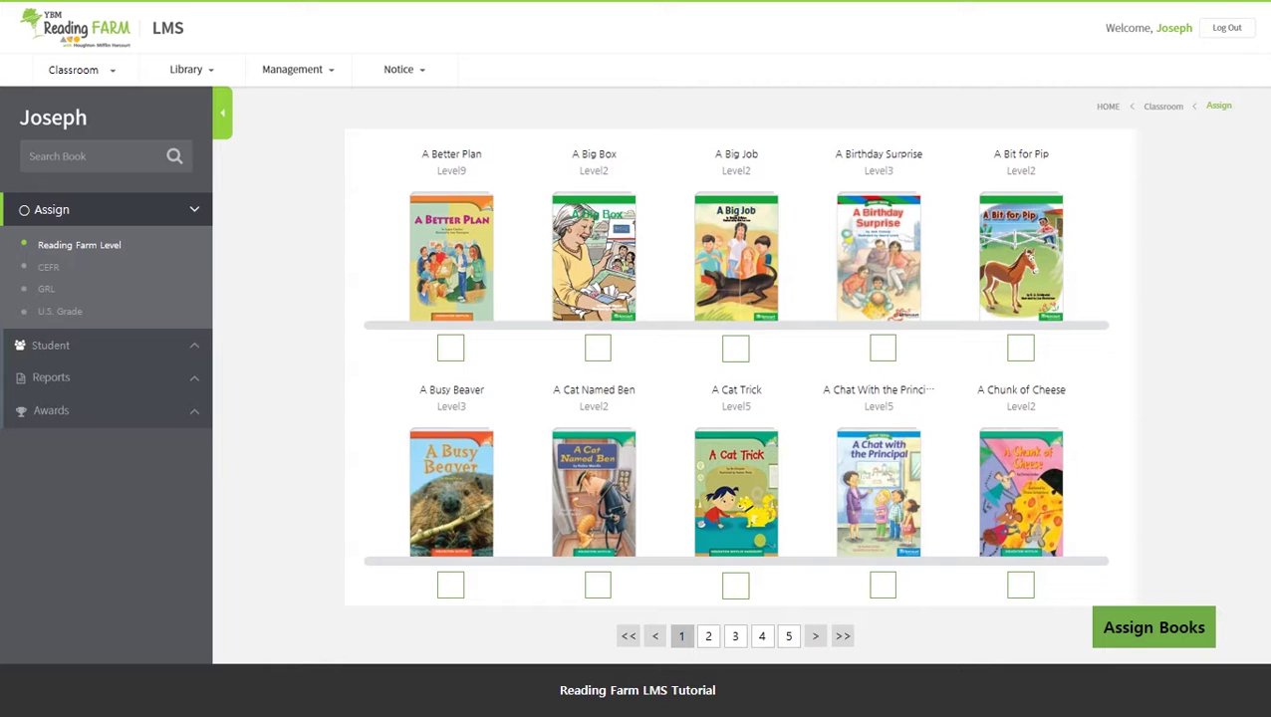
Assign the level 9 book A Better Plan to the second, fourth, seventh and eighth students of Class A
left_click(445, 227)
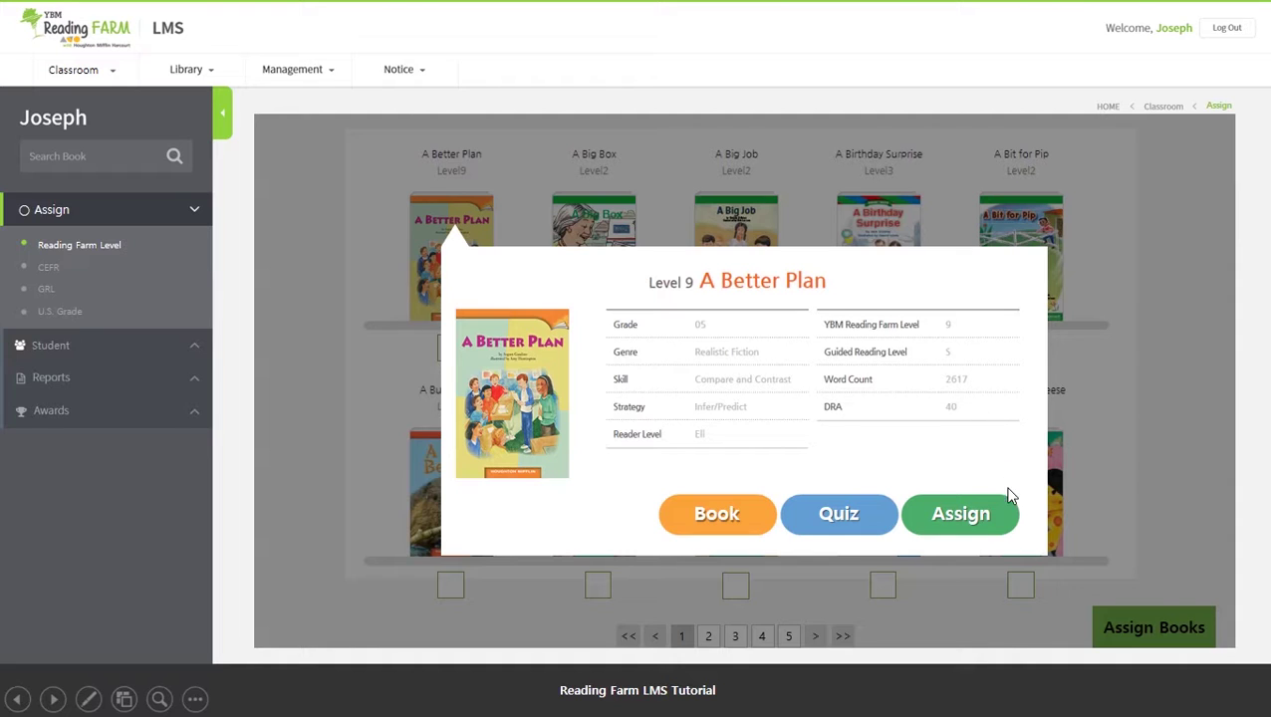
left_click(995, 534)
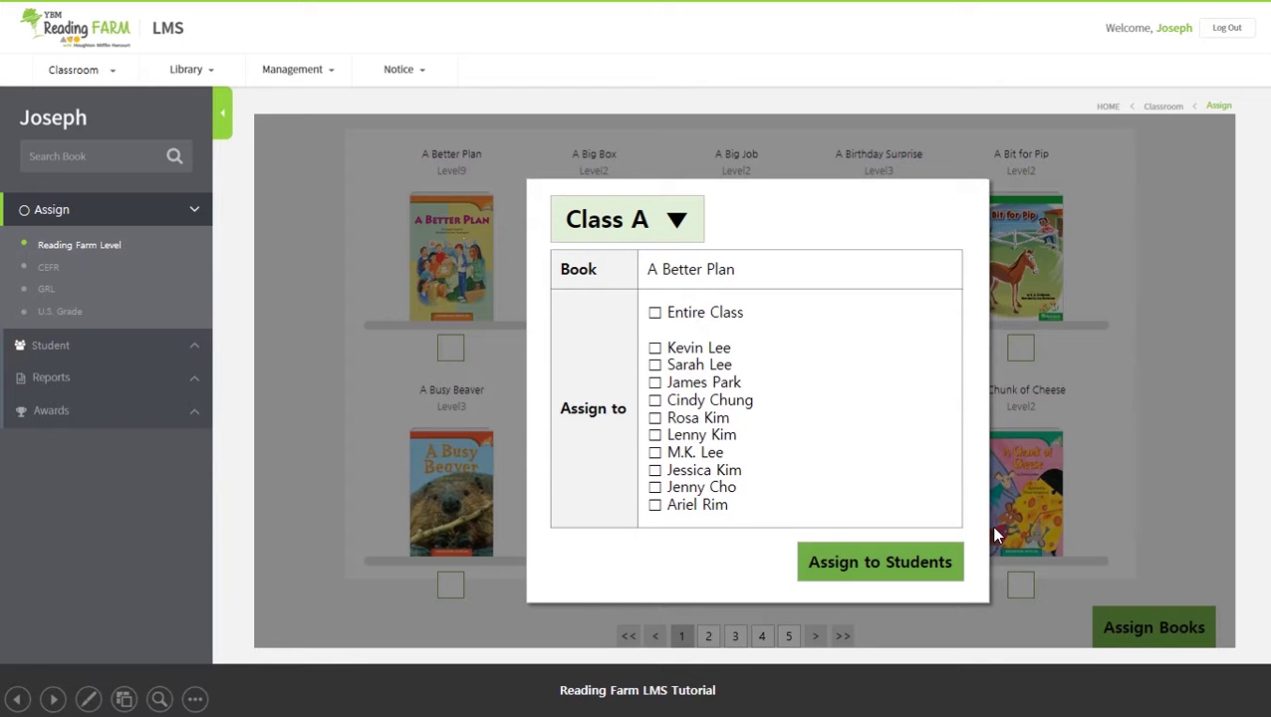
left_click(680, 224)
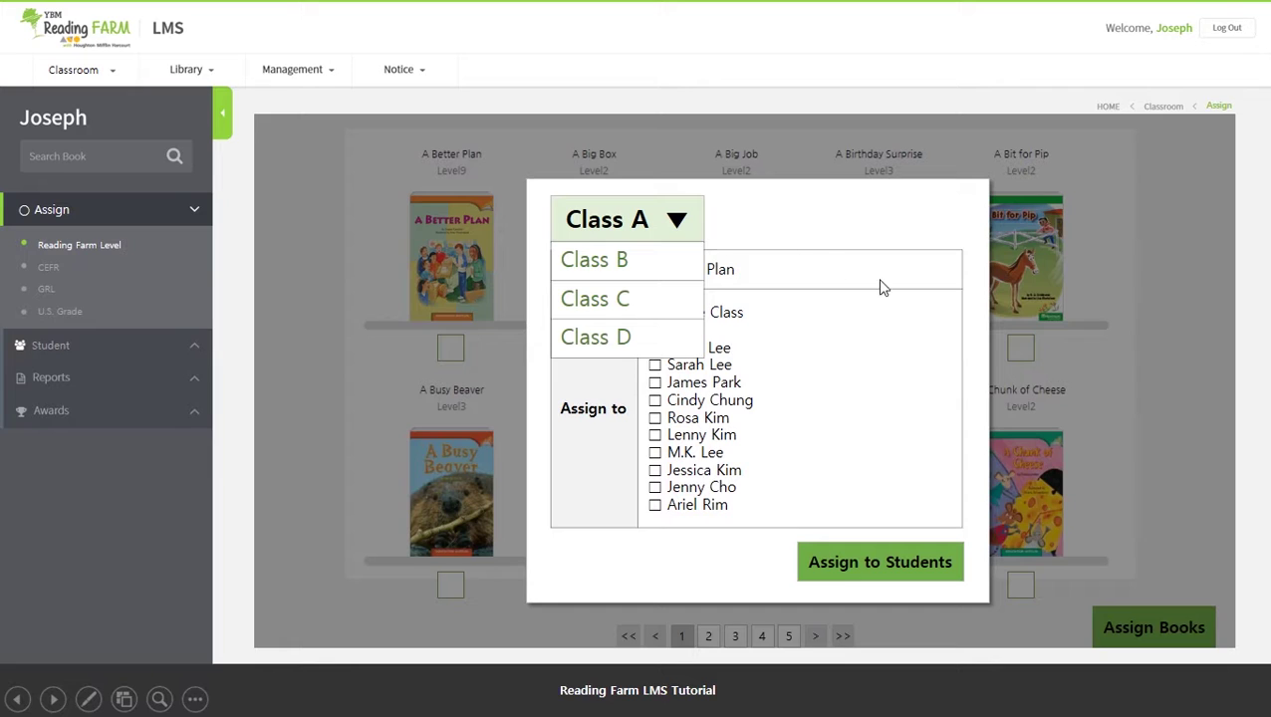
left_click(913, 298)
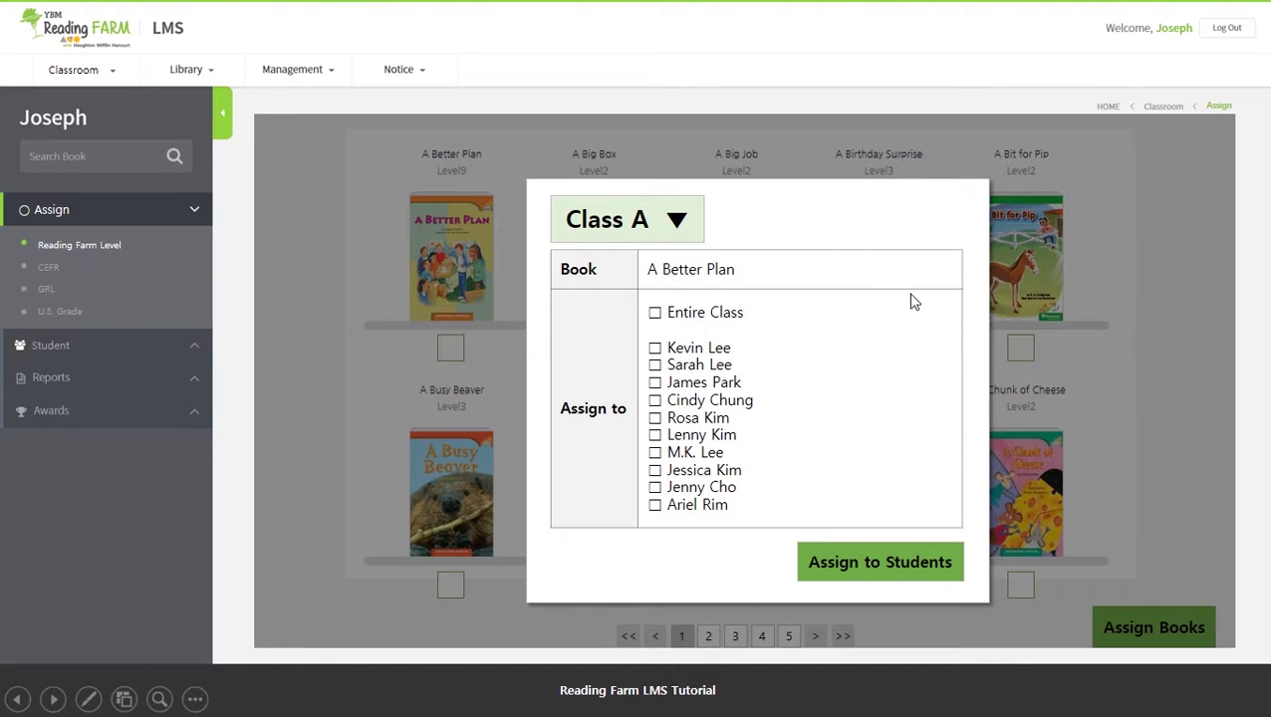
left_click(655, 366)
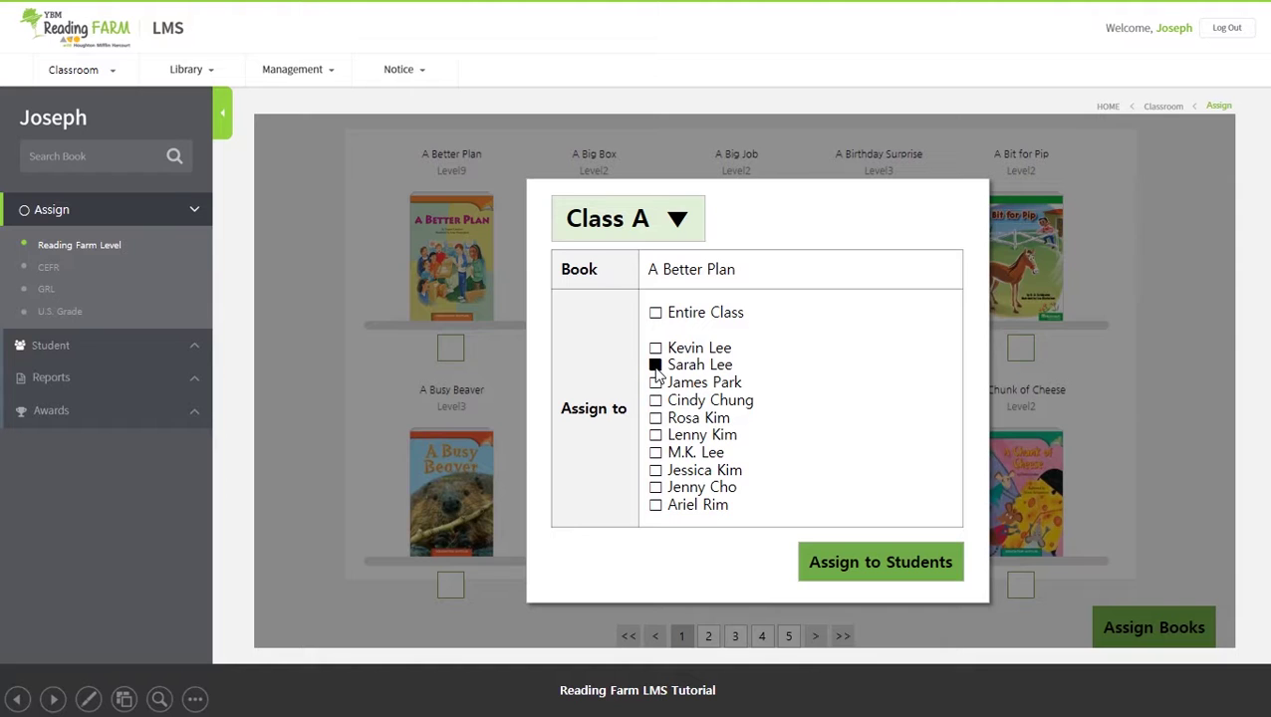
left_click(655, 402)
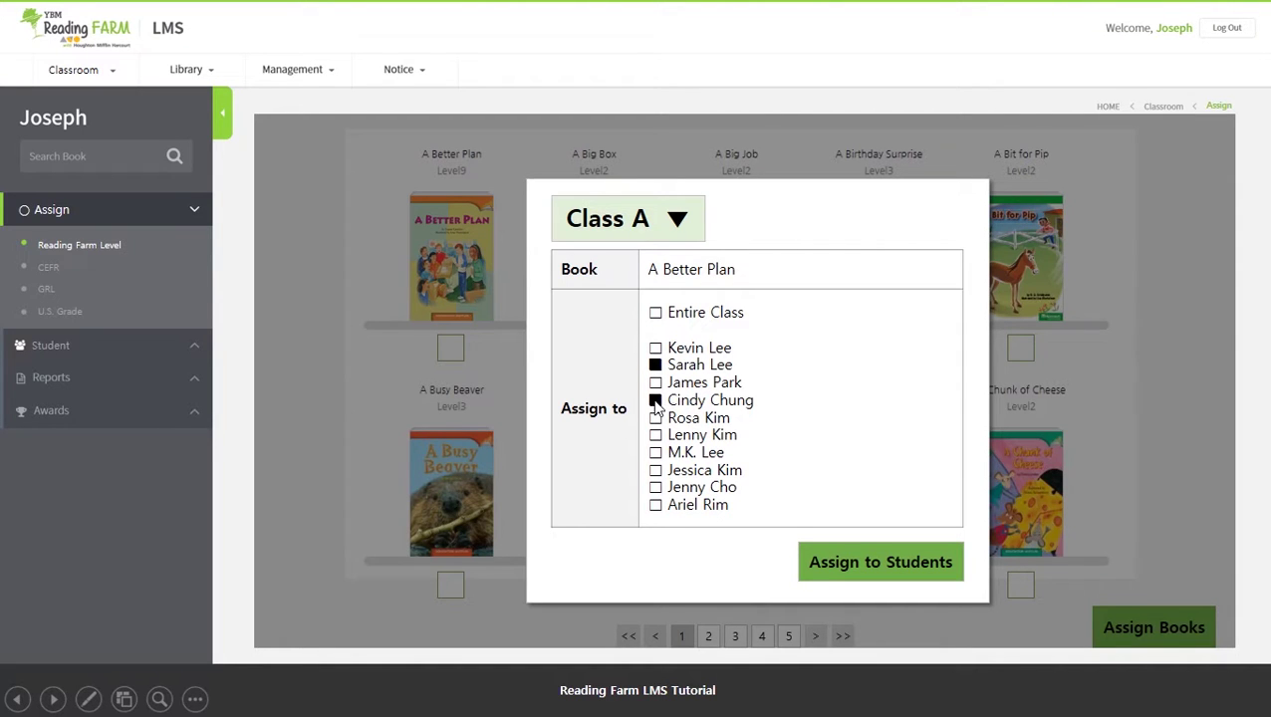
left_click(656, 453)
left_click(655, 471)
left_click(923, 556)
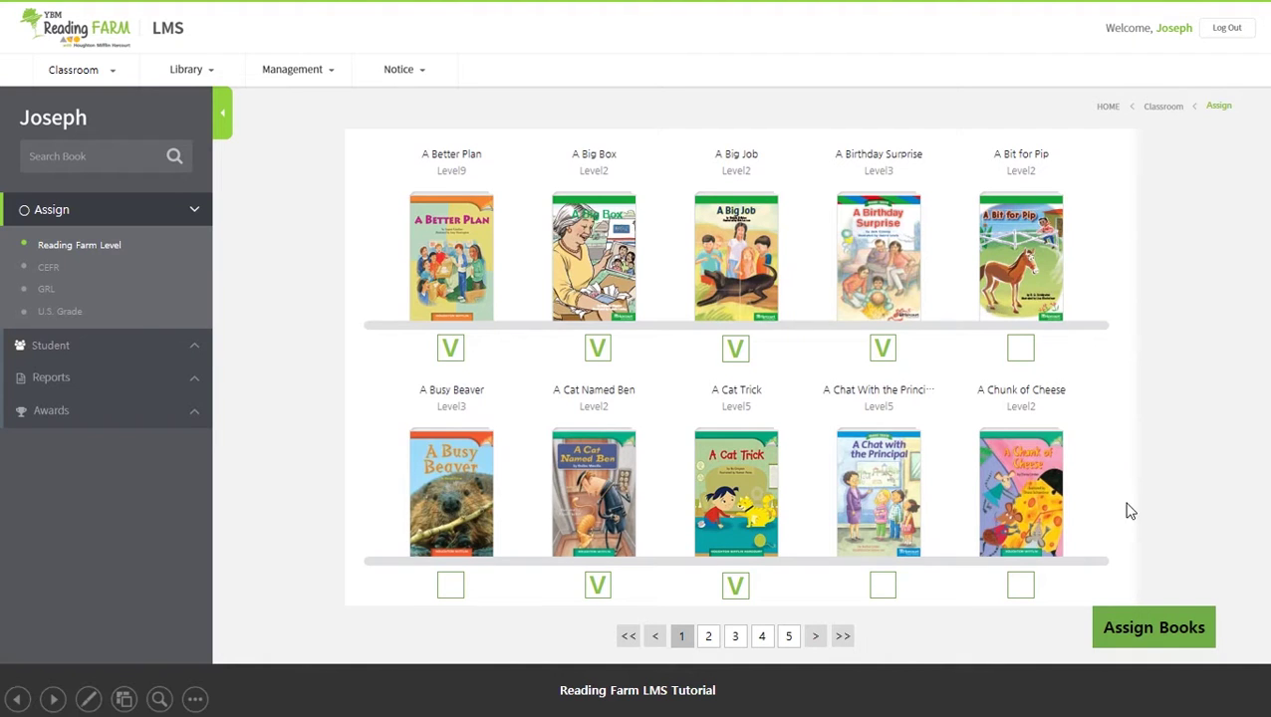
Assign A Better Plan, A Big Box, A Big Job, A Birthday Surprise, A Cat Named Ben and A Cat Trick to the entire Class A
left_click(1198, 636)
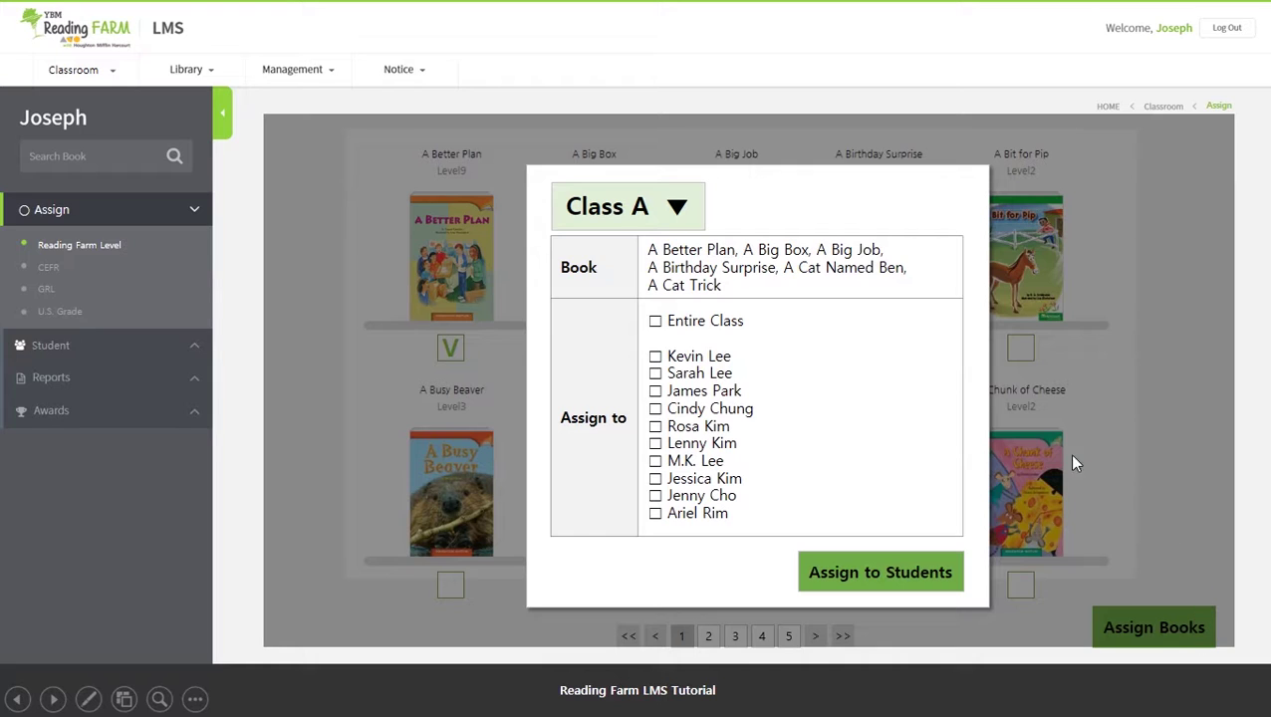
left_click(676, 213)
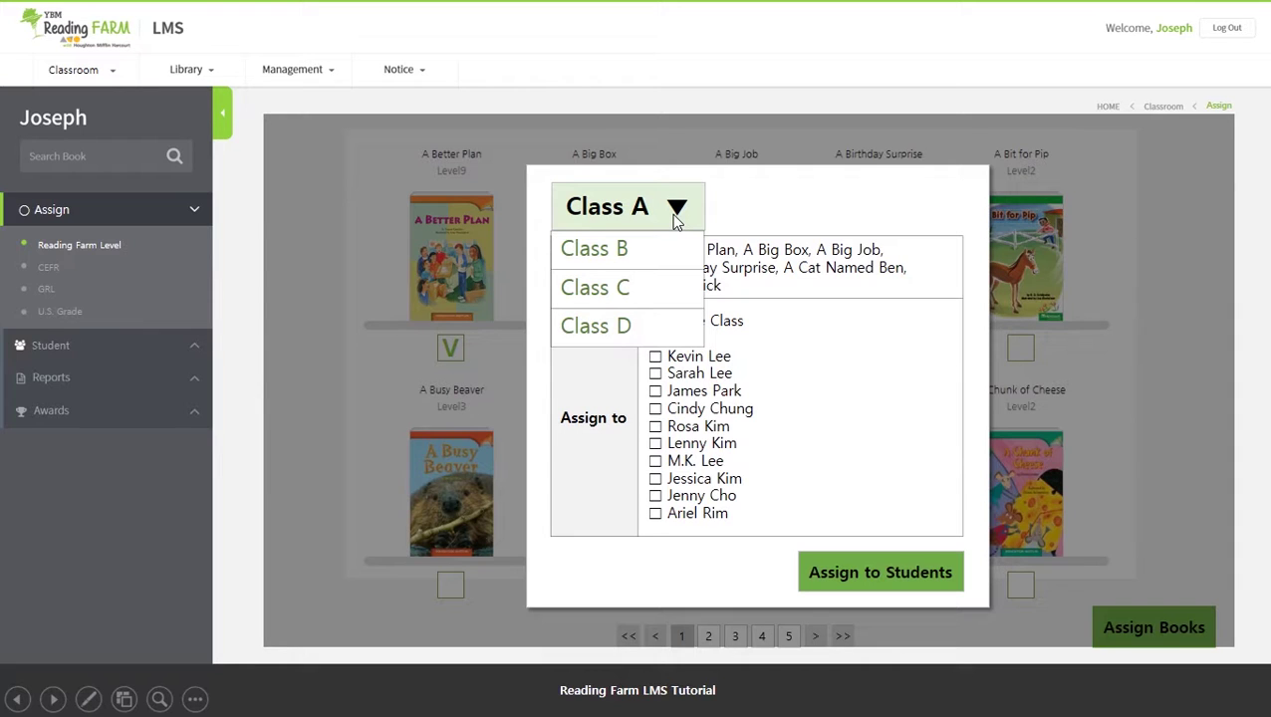
left_click(676, 213)
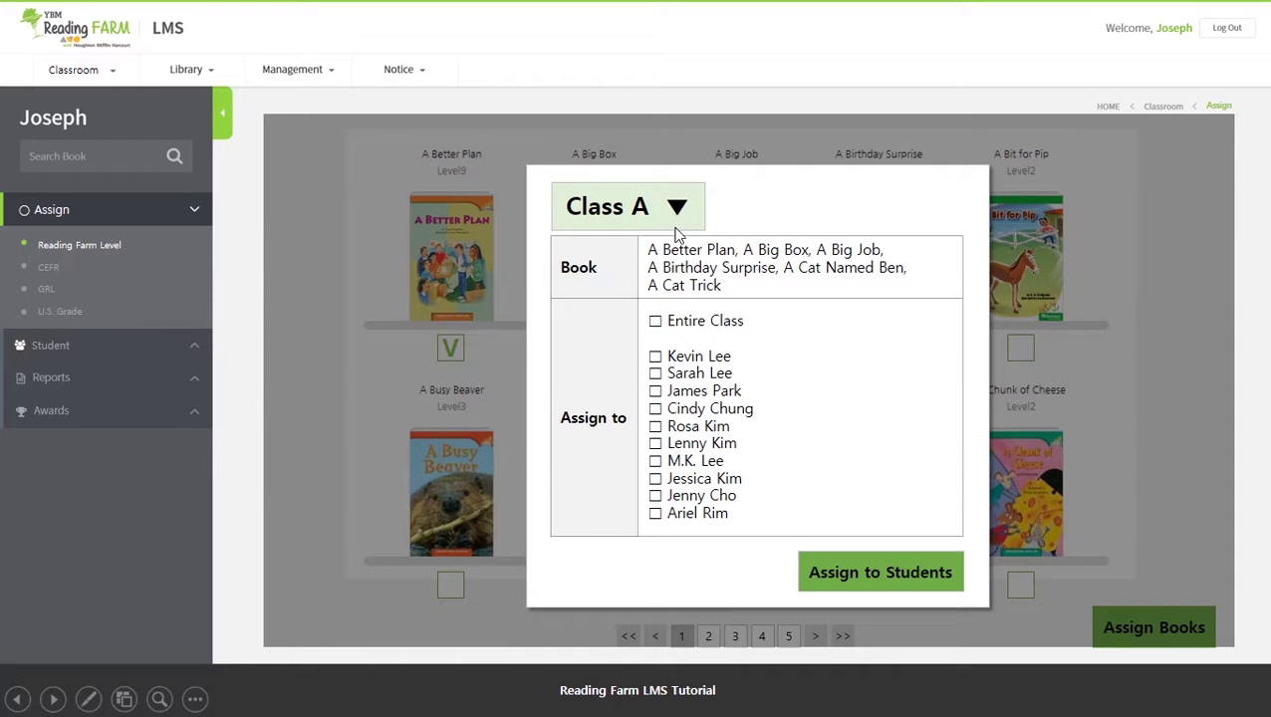
left_click(656, 323)
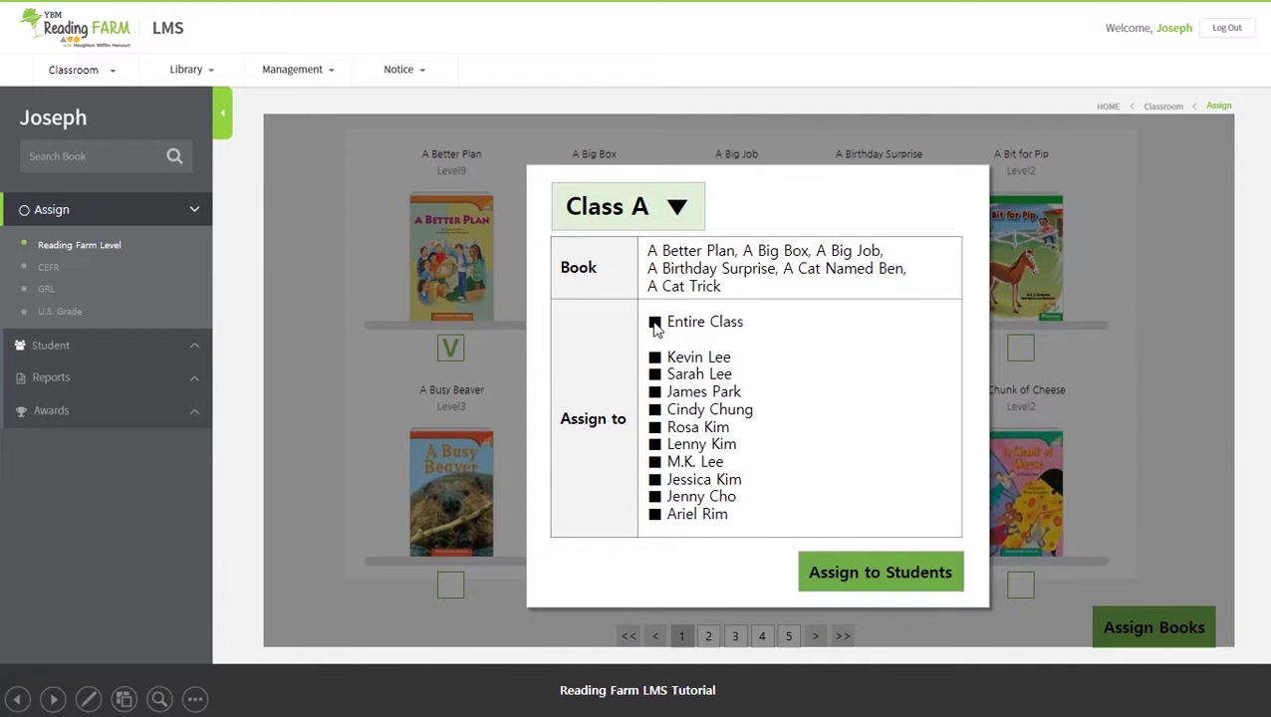
left_click(914, 583)
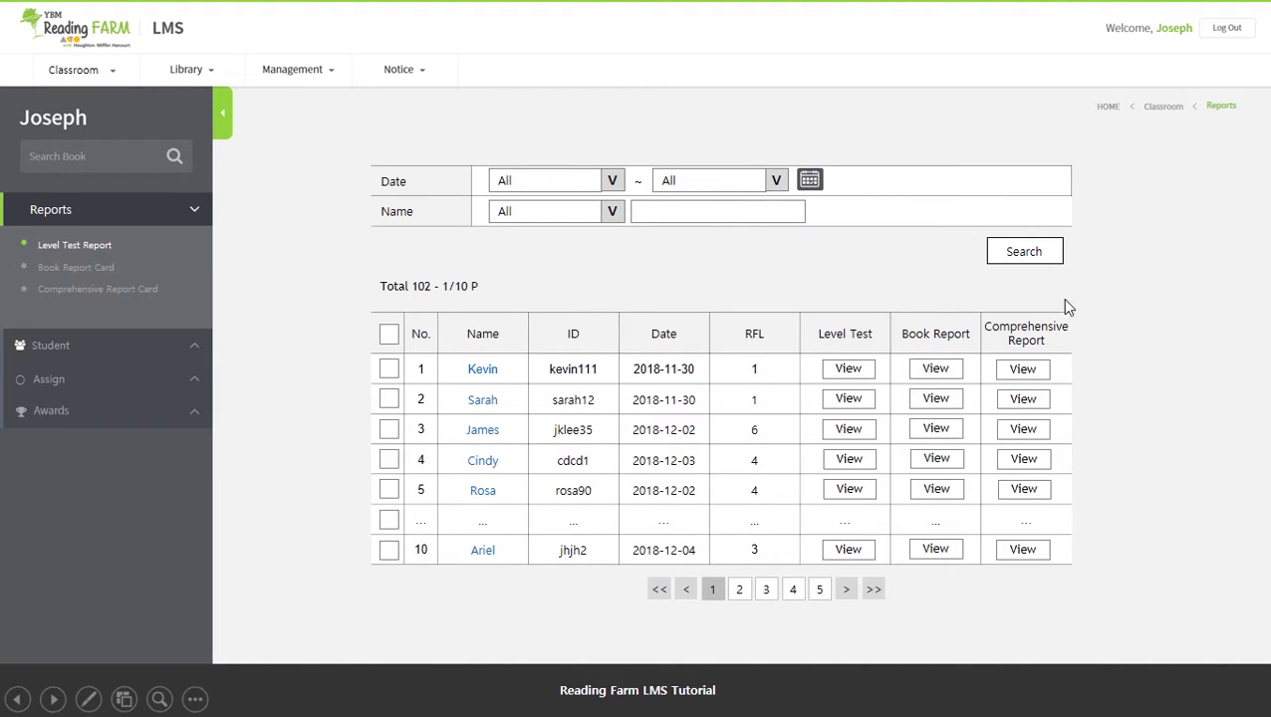
Enter a student's name in the report search and open its date range calendar
left_click(727, 219)
type("Danielle")
left_click(811, 187)
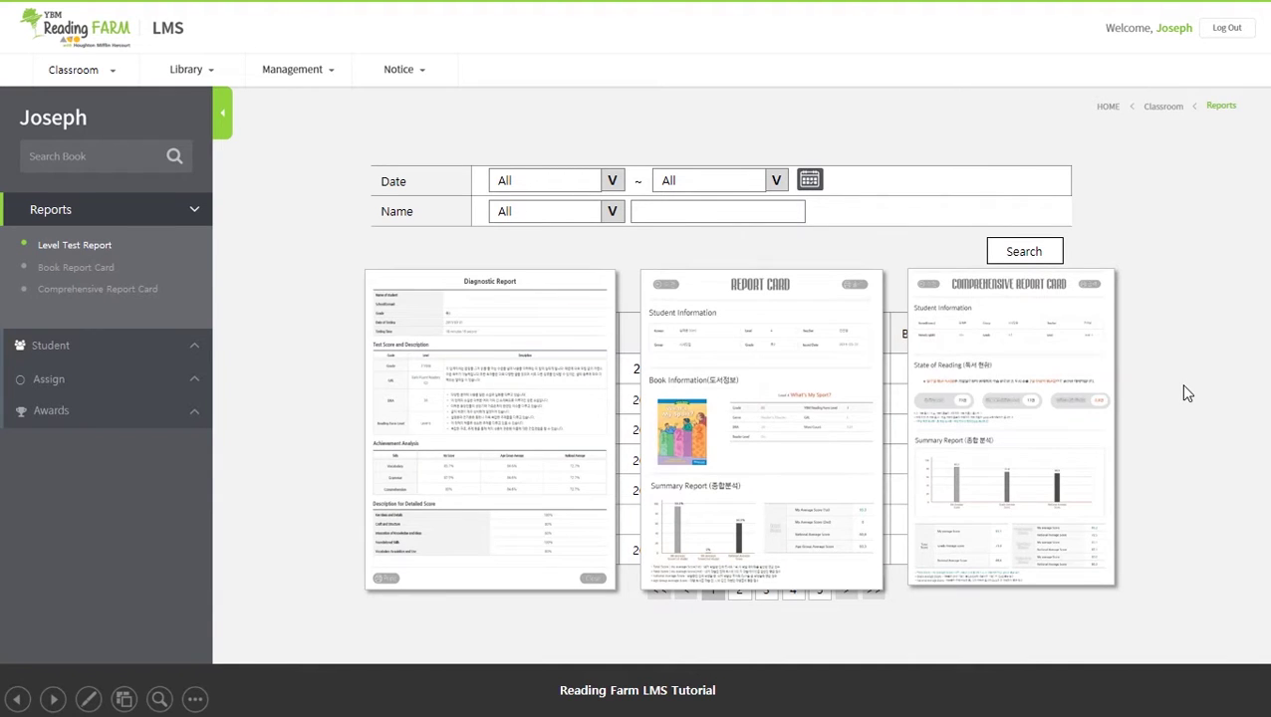
View the class awards page and the book A Big Box among the Library workbooks
left_click(45, 418)
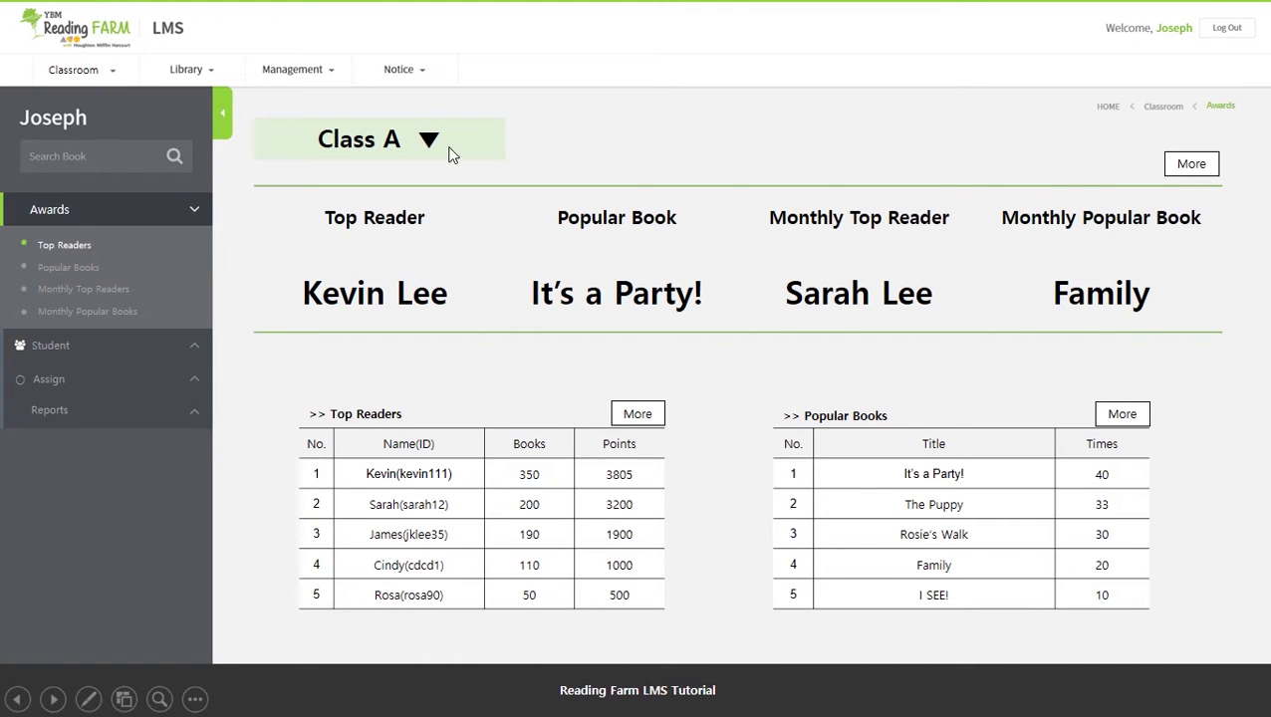
left_click(194, 78)
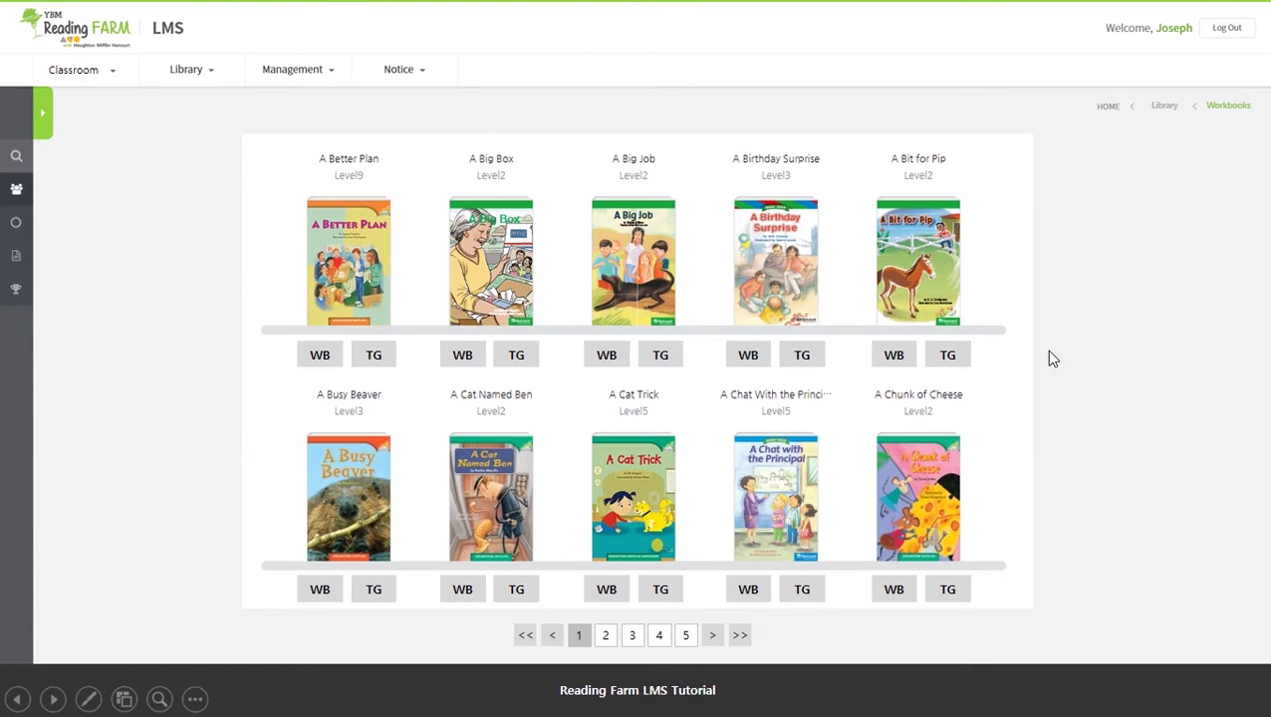
left_click(499, 299)
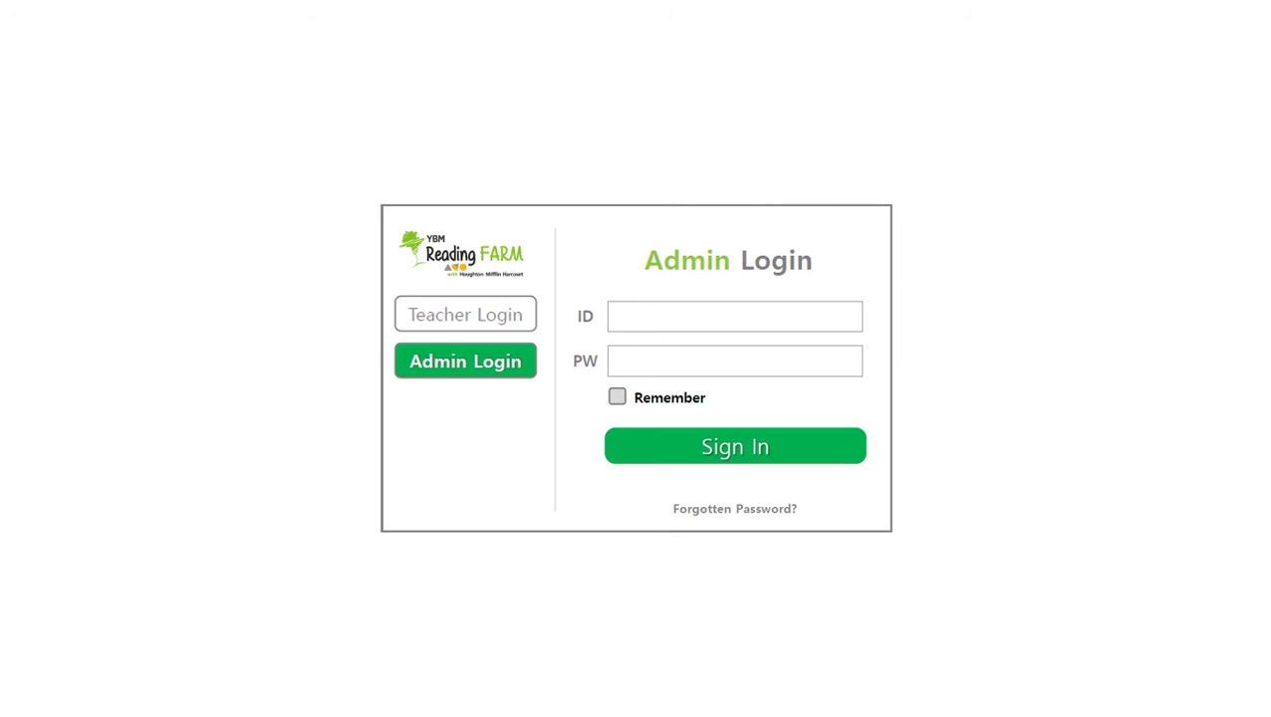
Sign in to the admin account with the administrator's ID and password
type("jenny")
key("Tab")
type("********")
left_click(706, 445)
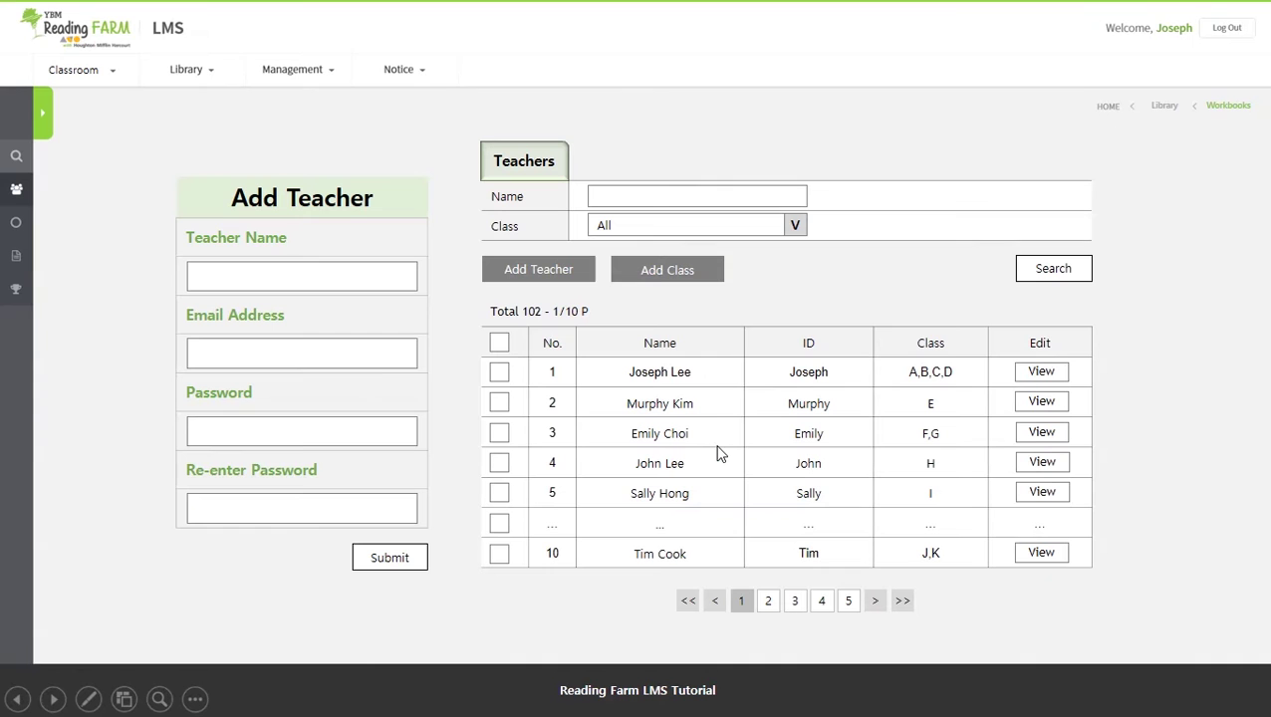